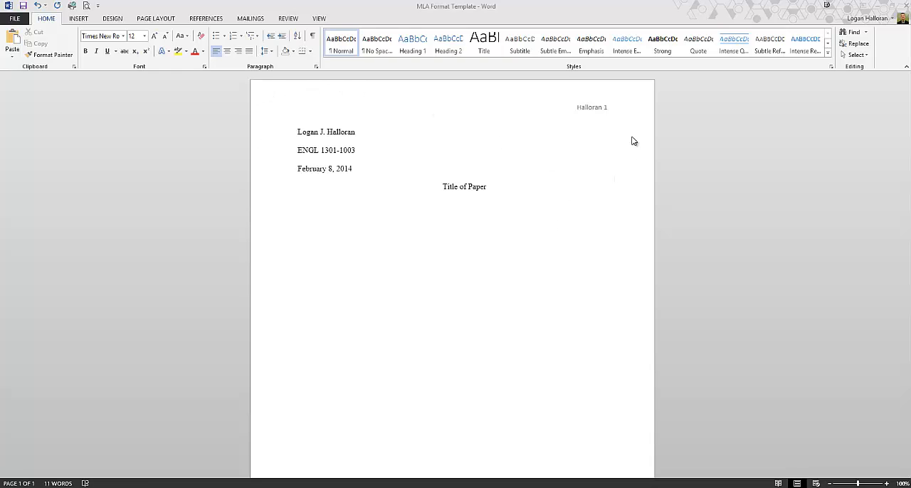
Create a new blank document
left_click(392, 244)
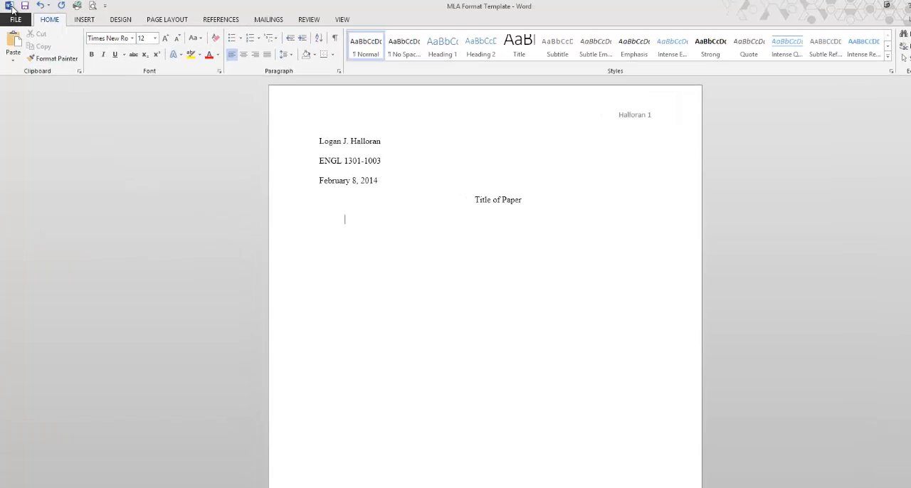
left_click(15, 19)
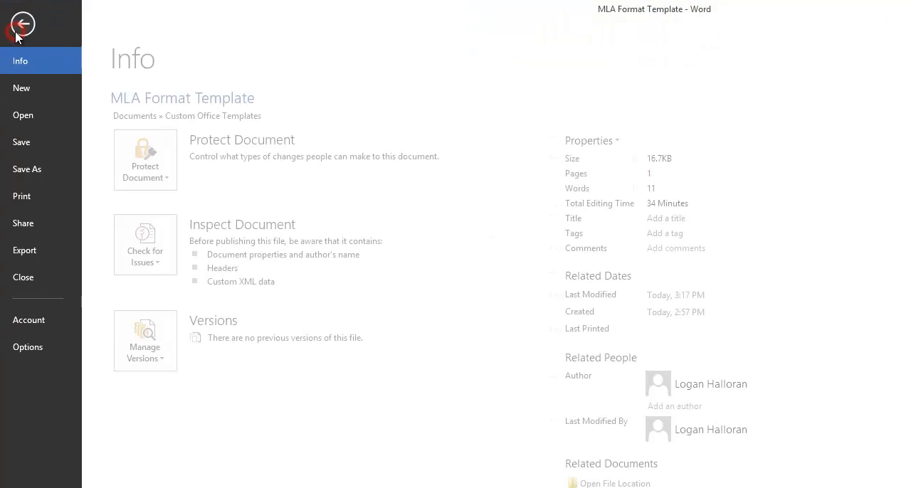
left_click(26, 89)
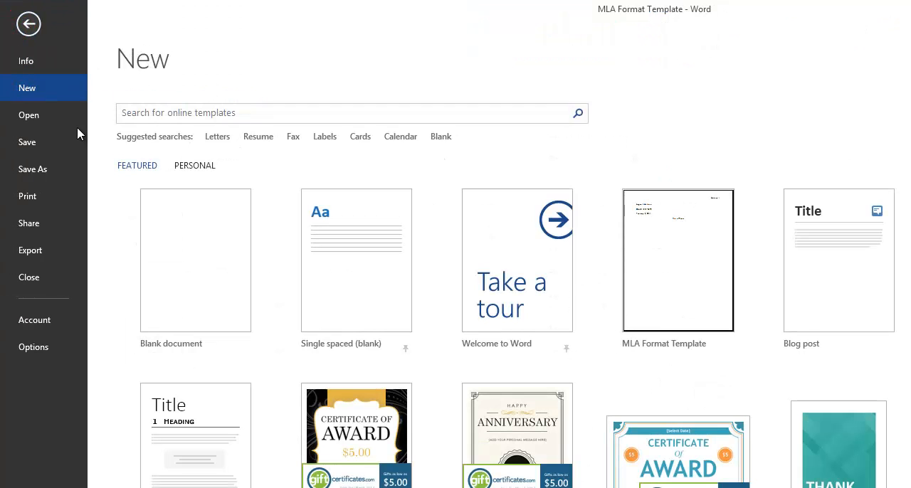
left_click(152, 274)
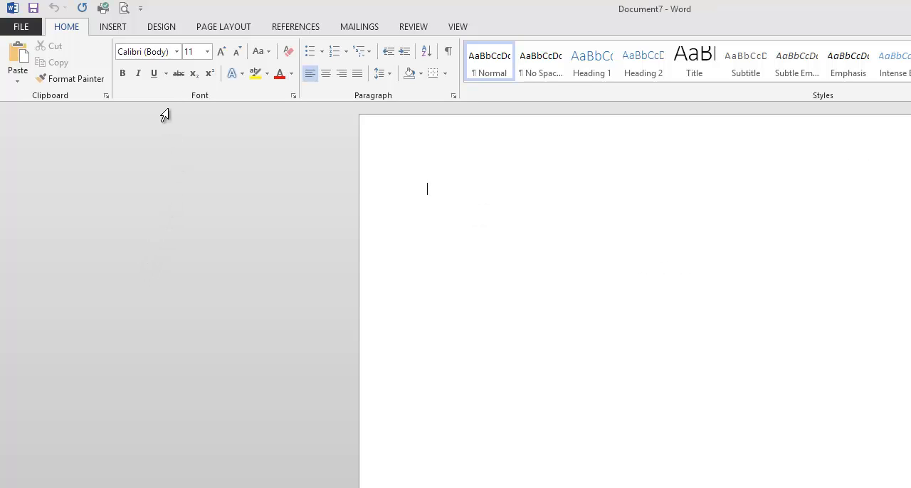
Set the text font to Times New Roman at size 12
left_click(163, 54)
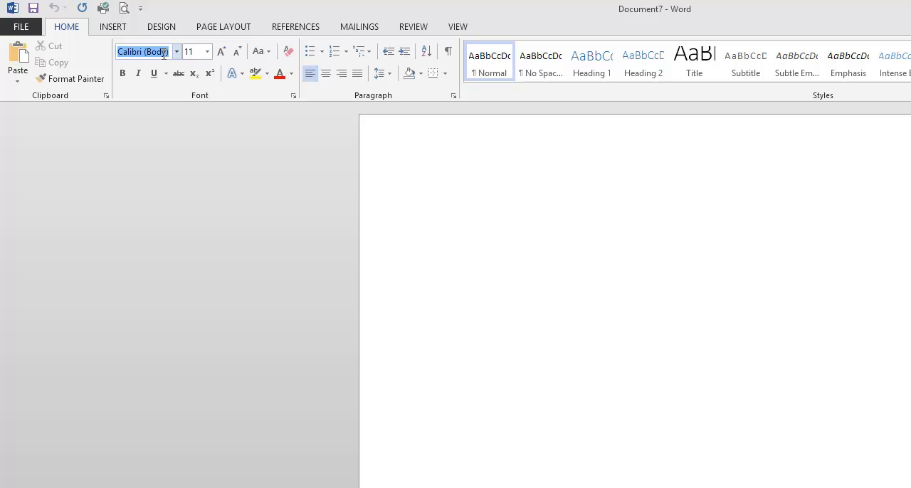
type("Times New Ro")
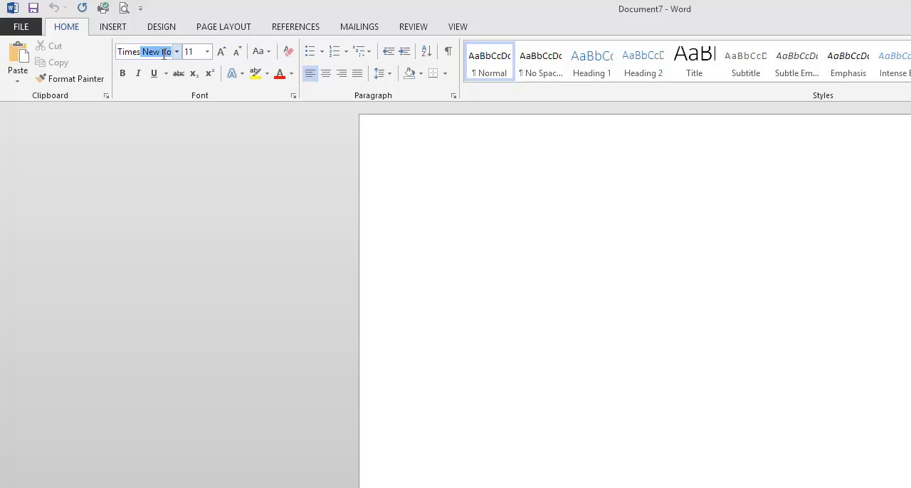
key("Tab")
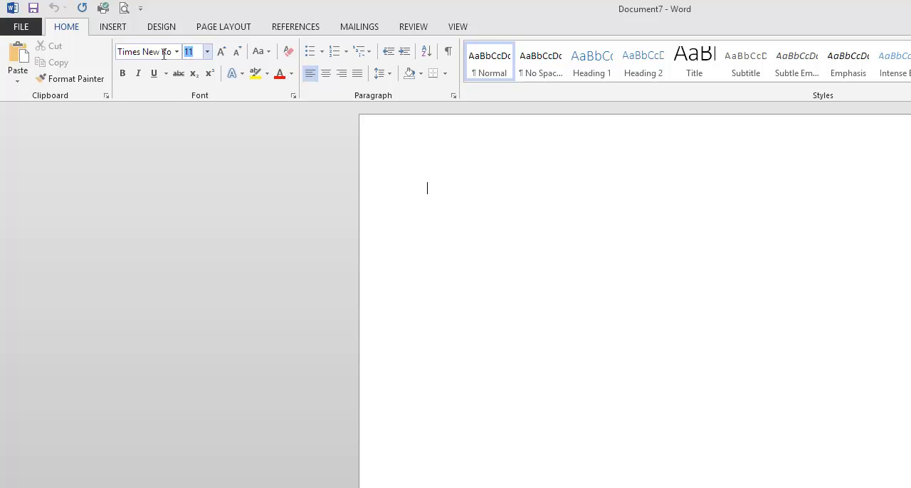
type("12")
key("Return")
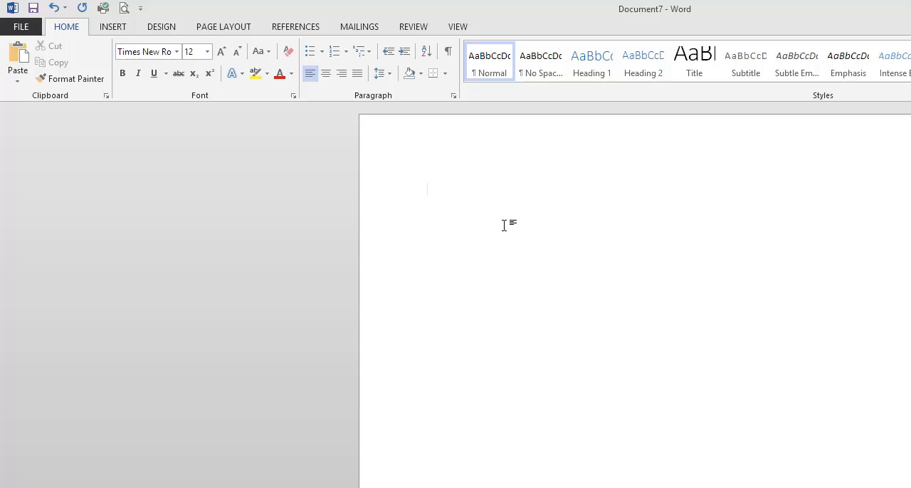
Set the line spacing to 2.0 and remove the space after the paragraph
left_click(374, 70)
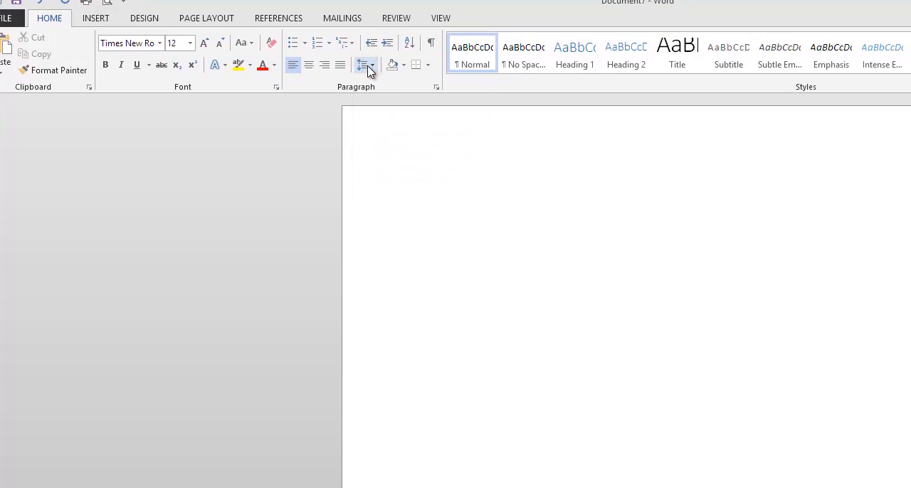
left_click(383, 134)
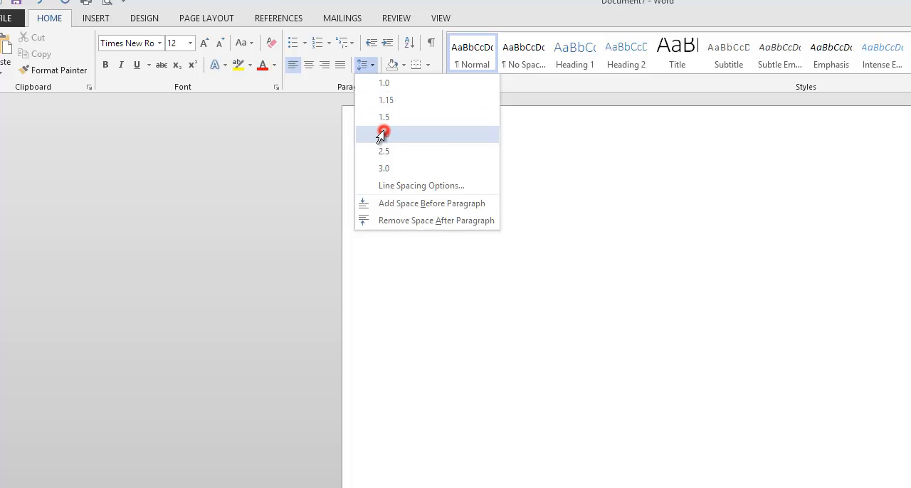
left_click(367, 68)
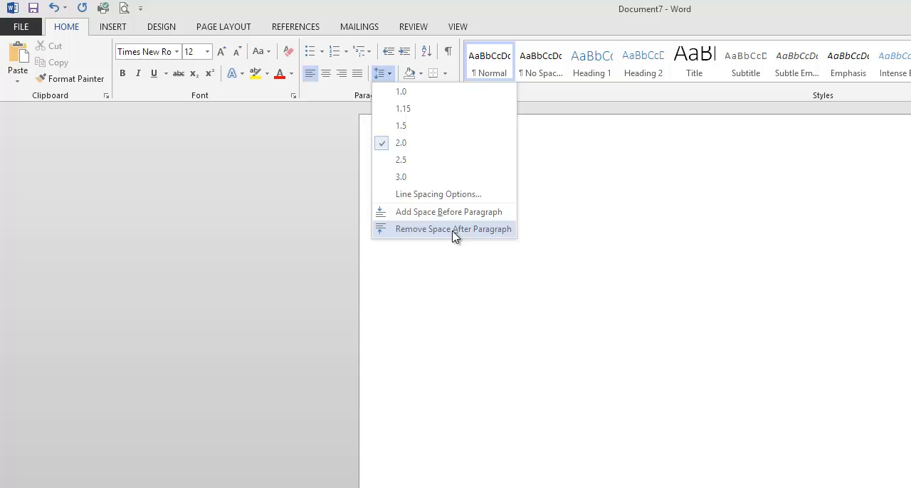
left_click(452, 229)
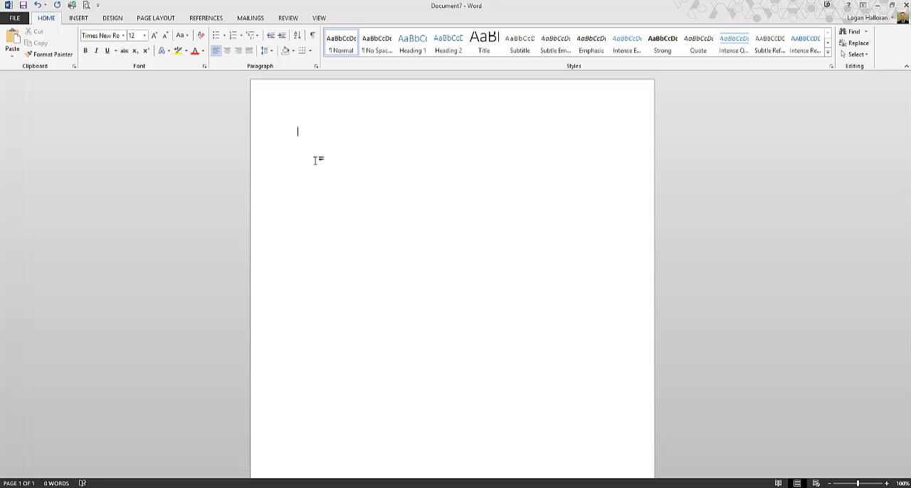
Enter the author's full name on the first line and the course "ENGL 1301-1003" on the line below
type("Logan J")
type(". Halloran")
type("ENGL")
type(" 1301")
type("-1003")
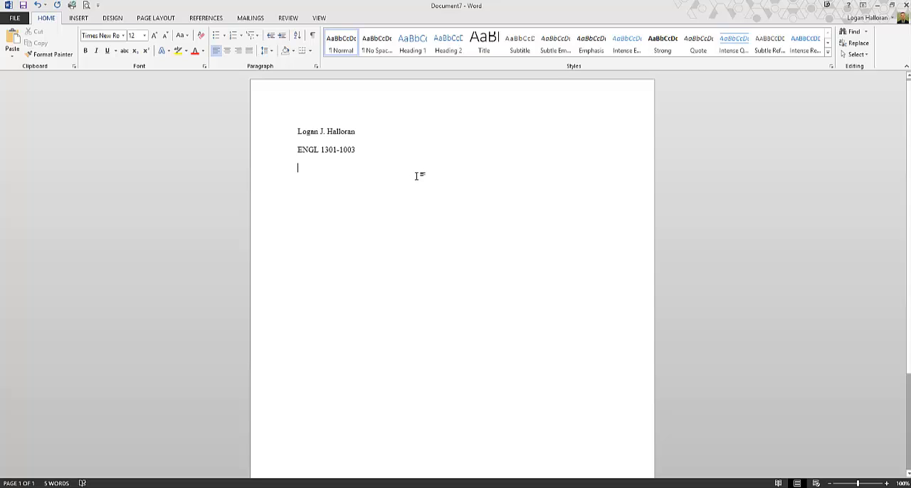
Insert the date below the course line in the "February 8, 2014" format
left_click(76, 18)
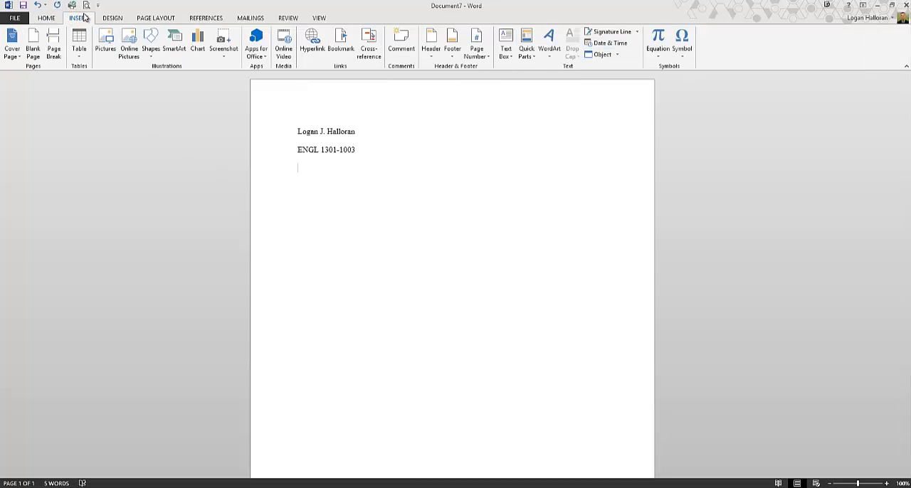
left_click(617, 45)
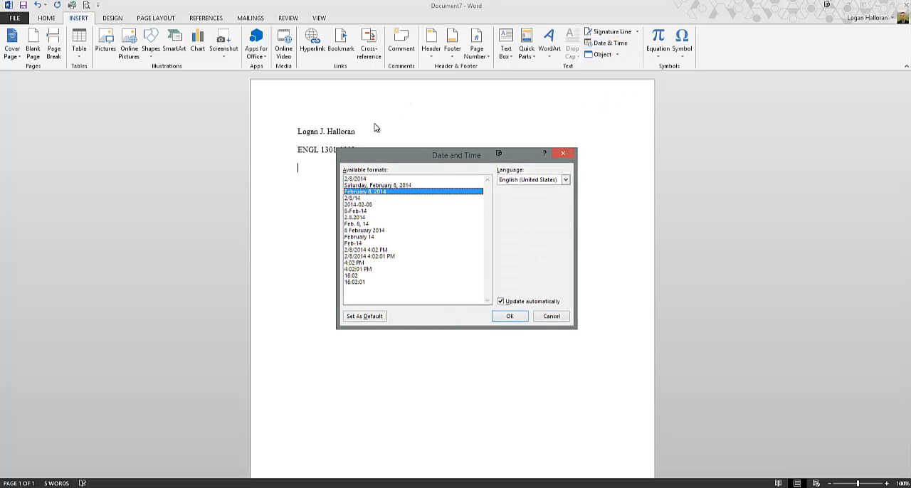
left_click(360, 179)
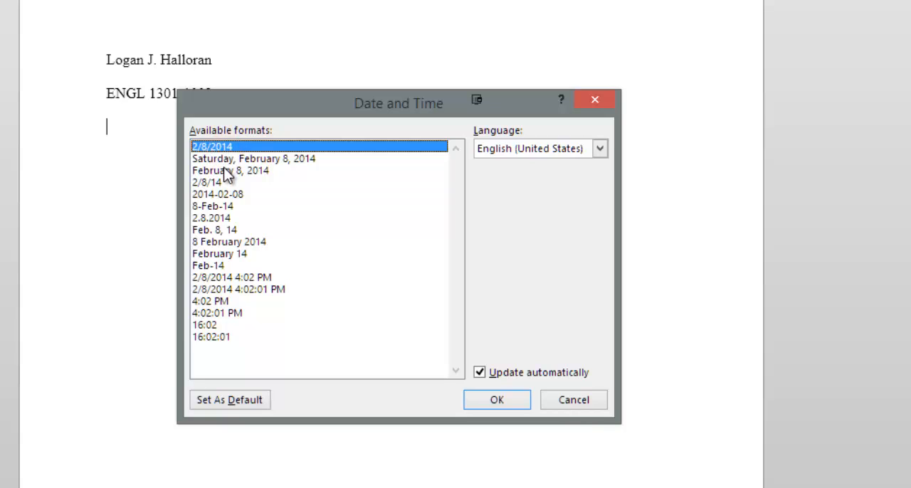
left_click(229, 171)
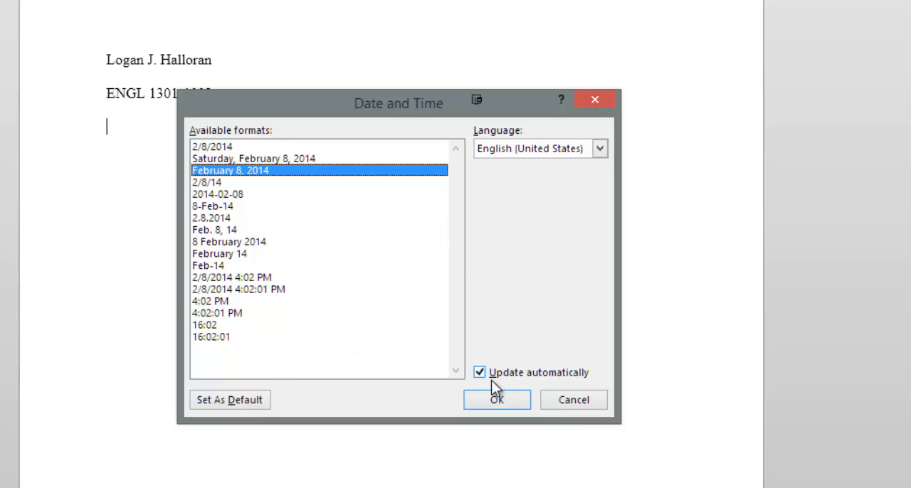
left_click(494, 402)
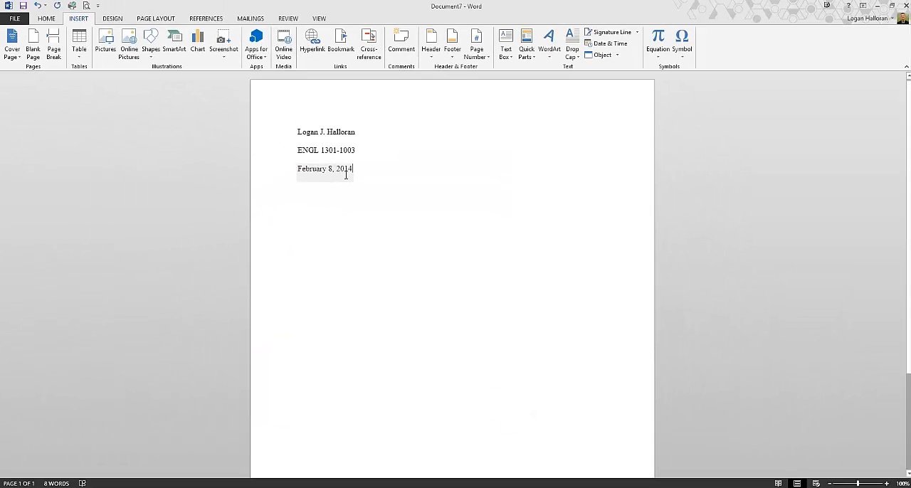
Add a centered line reading "Paper Title" below the date
left_click(358, 171)
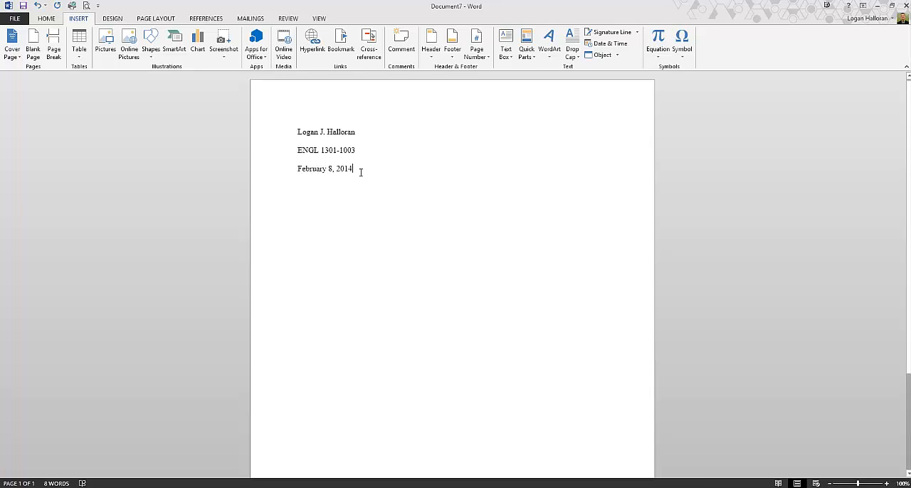
key("Return")
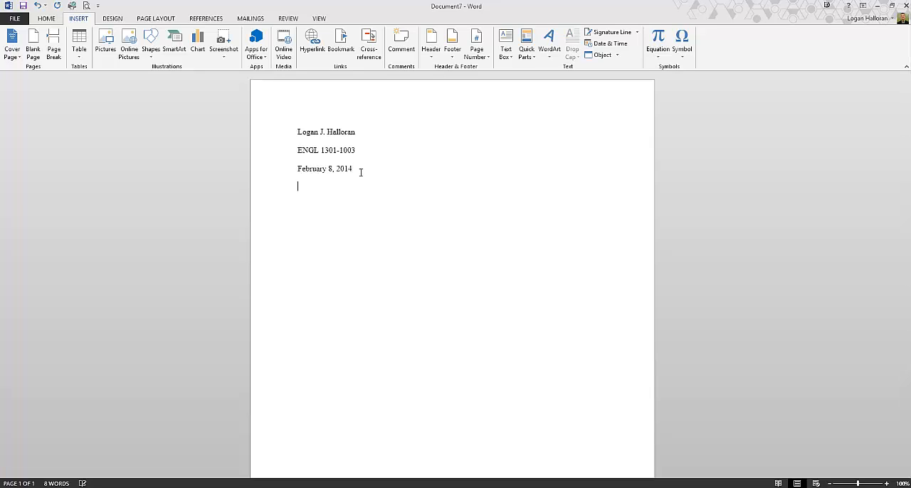
left_click(46, 19)
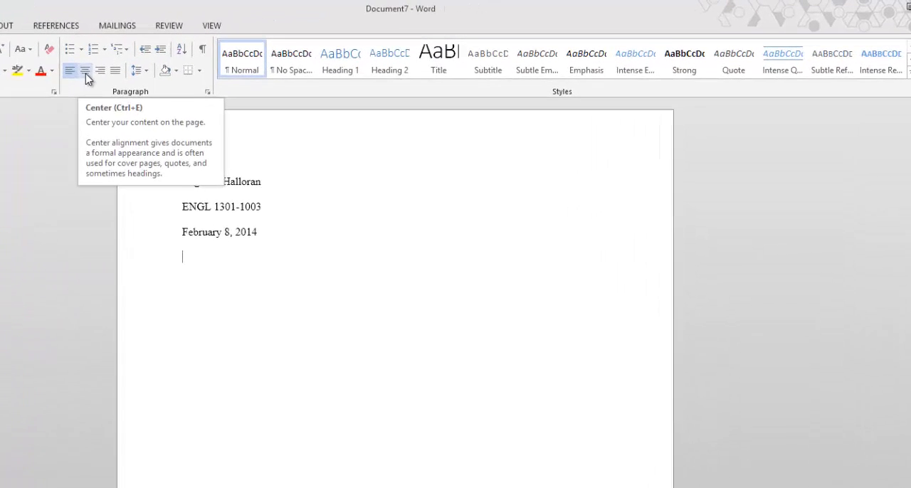
left_click(85, 72)
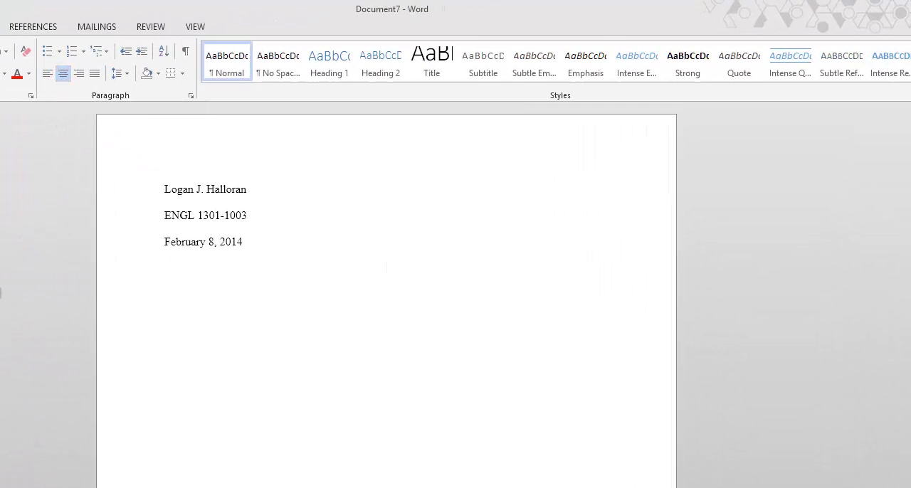
type("Paper Title")
Left-align the paragraph below the title and give it a first-line indent of 0.5"
left_click(46, 74)
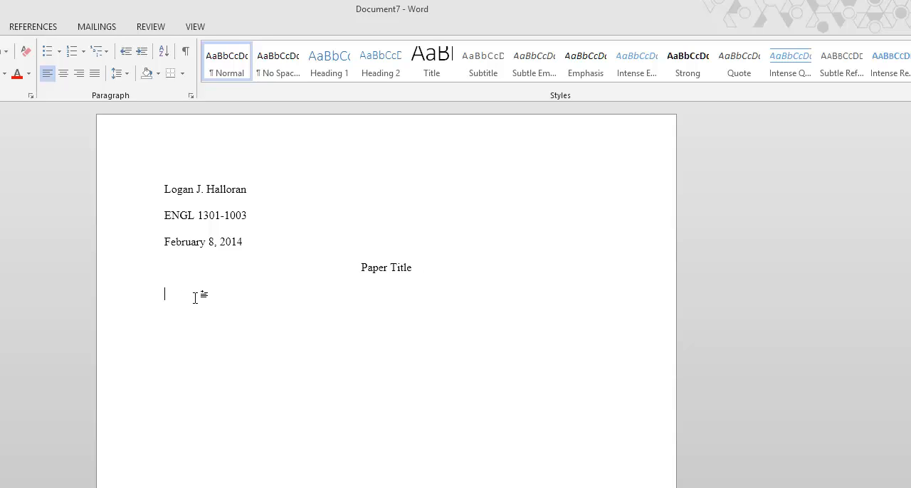
left_click(193, 95)
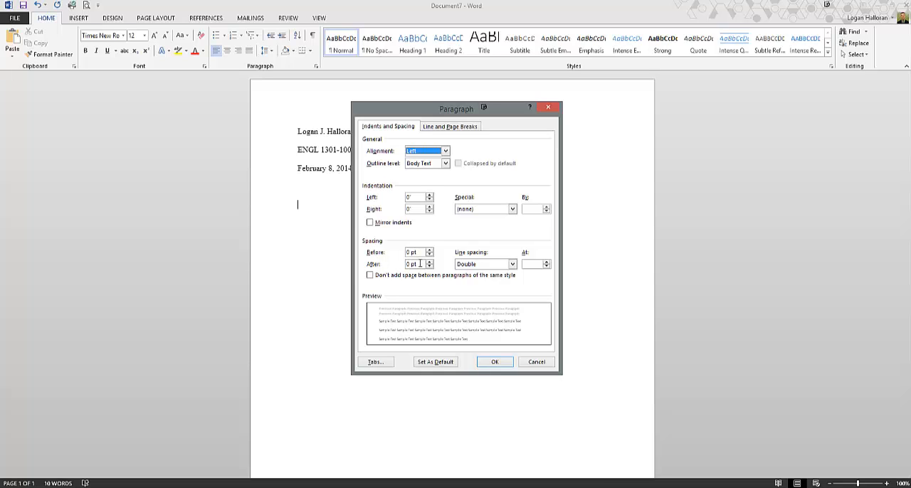
left_click(480, 210)
left_click(479, 225)
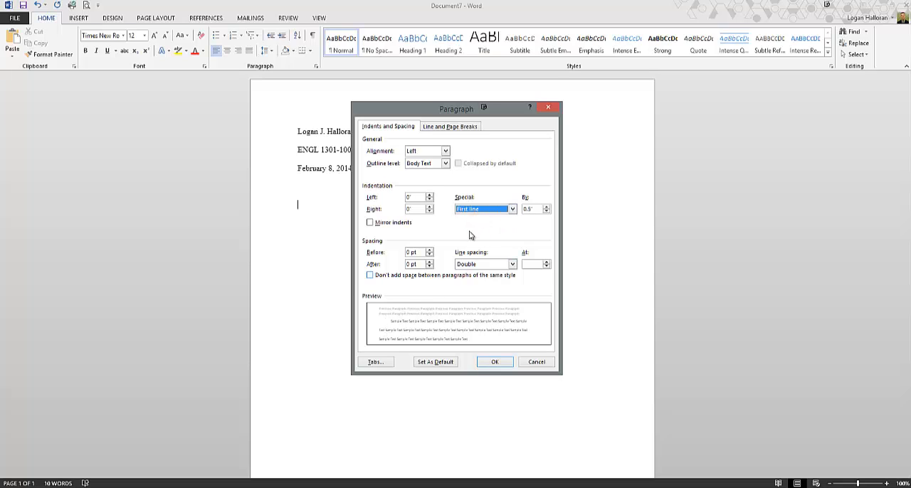
left_click(472, 210)
left_click(473, 217)
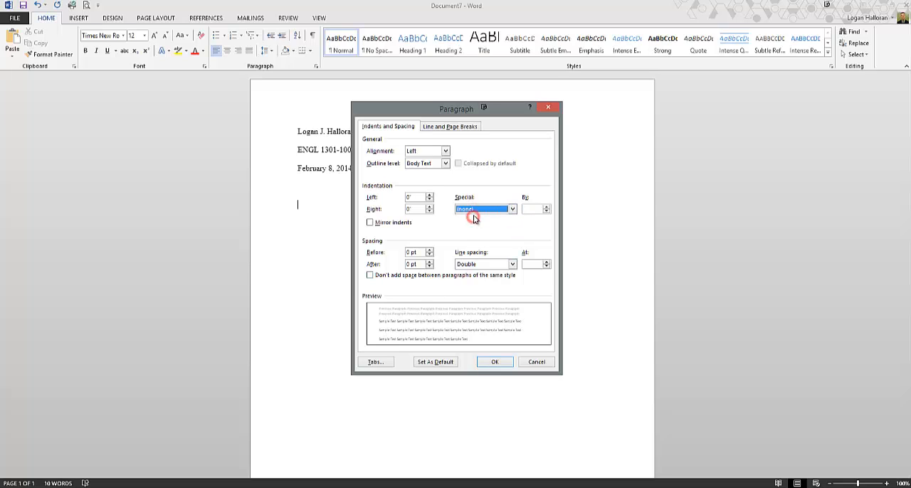
left_click(474, 210)
left_click(475, 224)
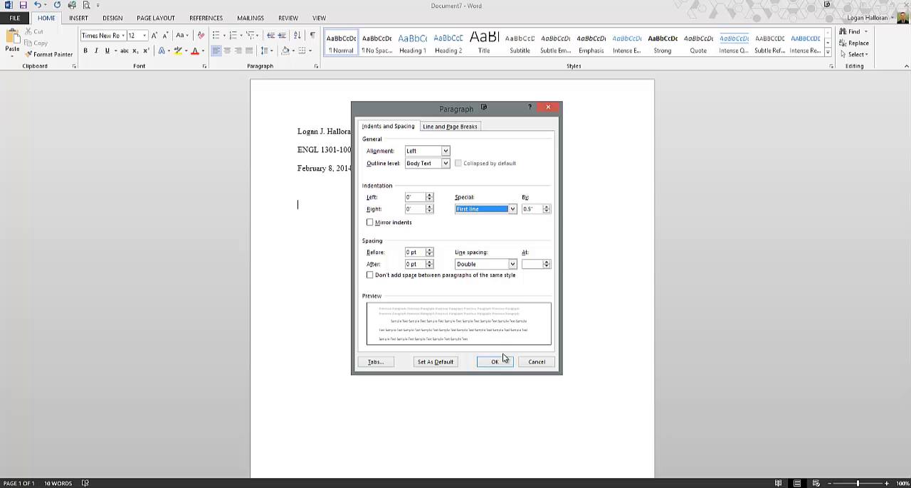
left_click(494, 362)
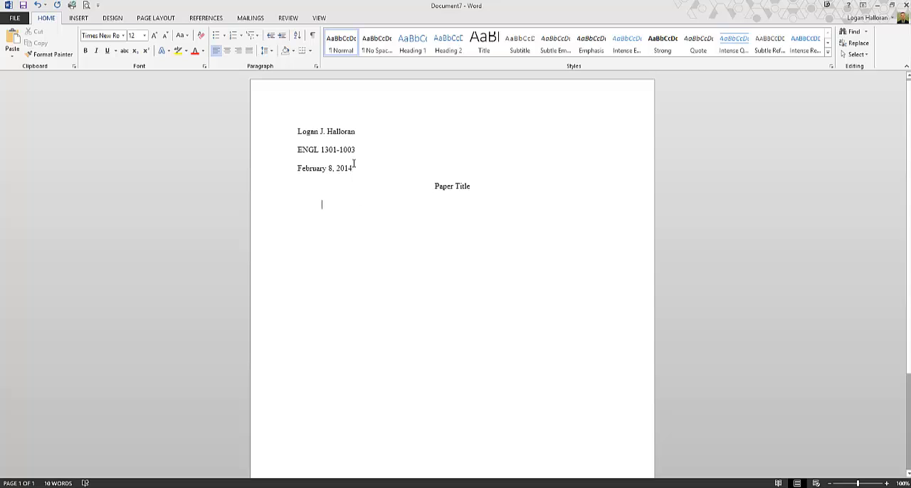
Paste the copied test paragraph below the title and append the sentence "Typing a paper is hard."
type("This is a test paragraph of nonsense words, intended to take up room on the paper in order to illustrate the functions of automatic indentation. This paragraph will also allow the demonstration of automatic page numeration. Good luck with your studies, KIRK OUT")
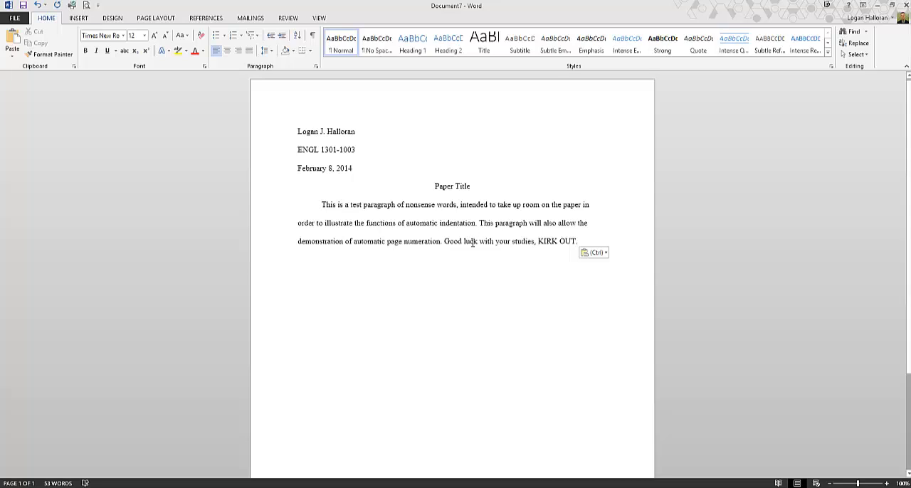
left_click(472, 243)
left_click(582, 241)
type("Ty")
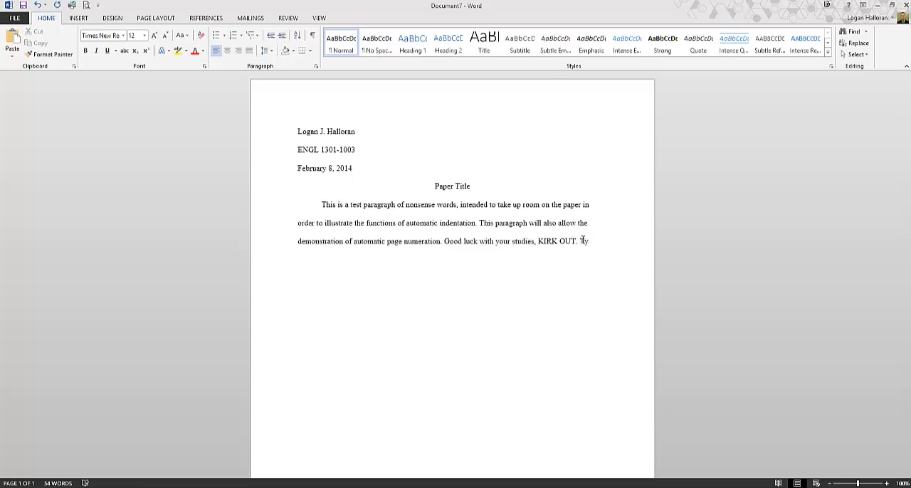
type("ping ")
type("a paper")
type(" is ha")
Add a second body paragraph reading "Indention is automatic."
type("den")
type("tion is a")
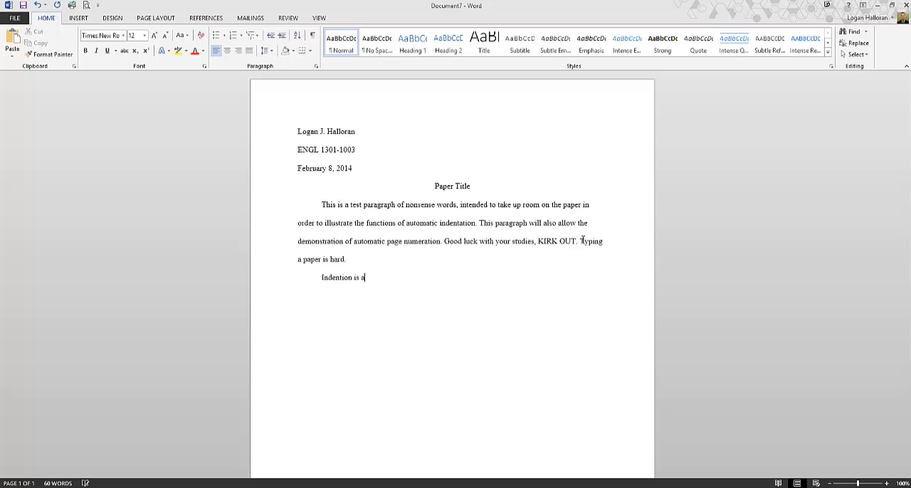
type("utomatic.")
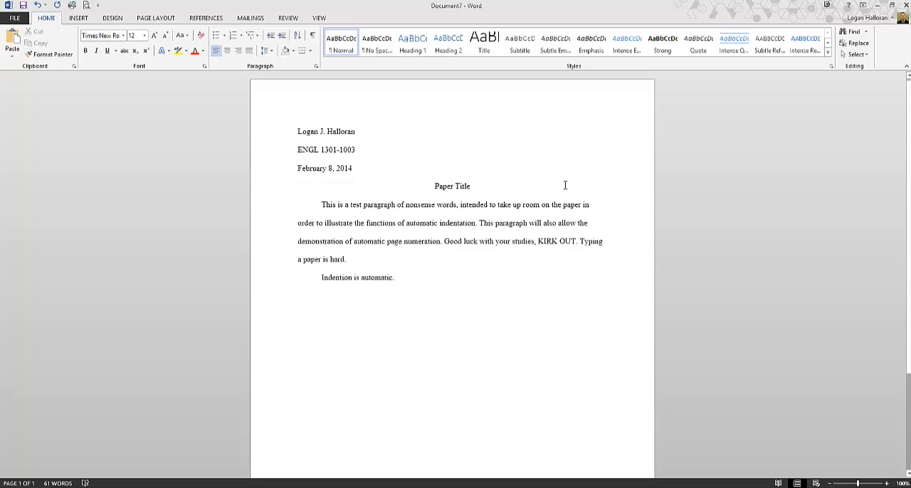
Insert a Plain Number 3 page number at the top of the page in the header
double_click(462, 105)
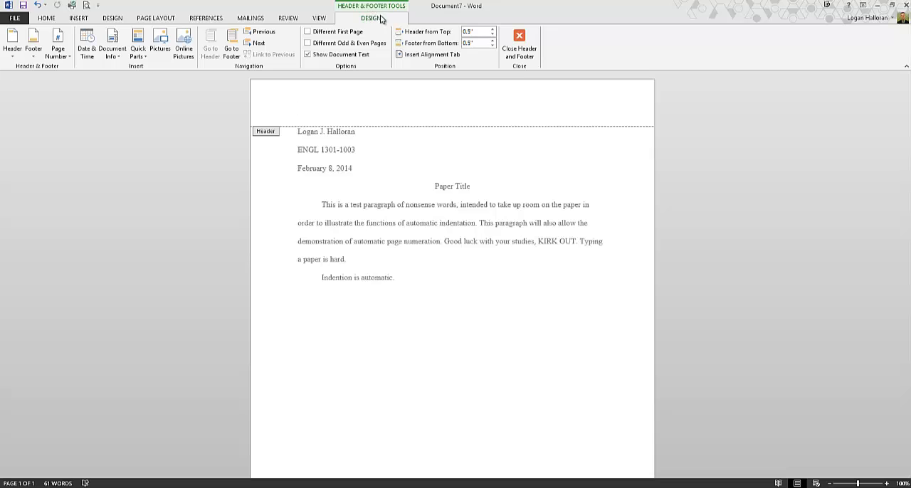
left_click(62, 59)
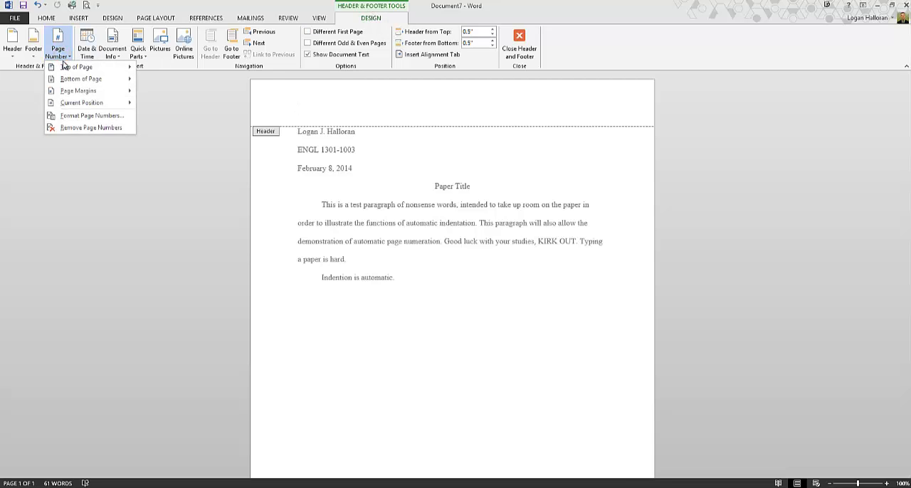
mouse_move(64, 71)
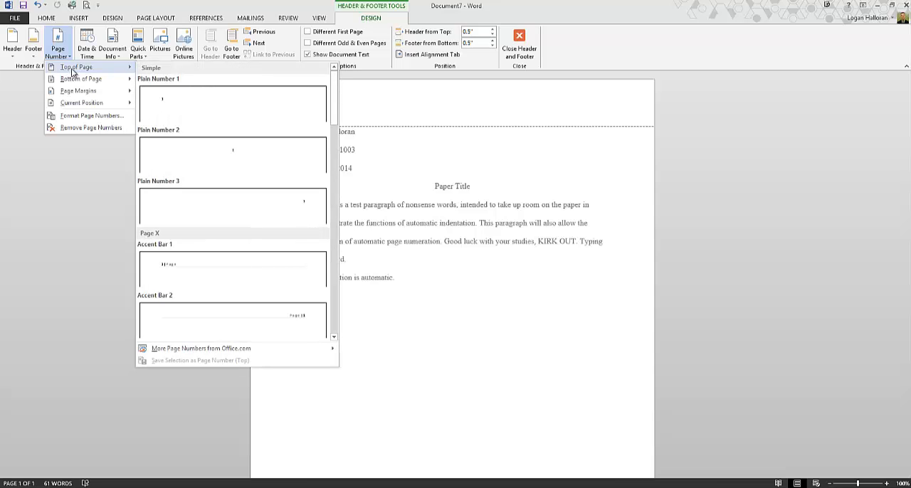
left_click(227, 202)
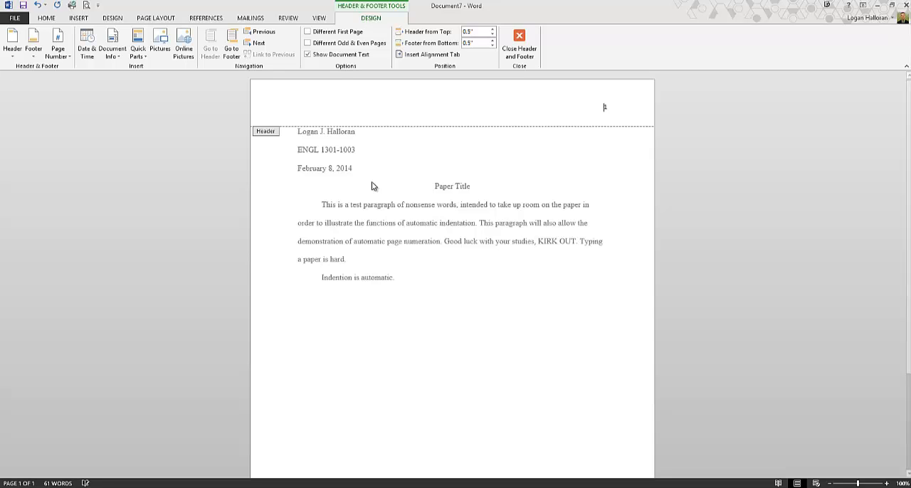
Enter the author's last name and a space before the header page number, and return to the document body
type("Hallloran")
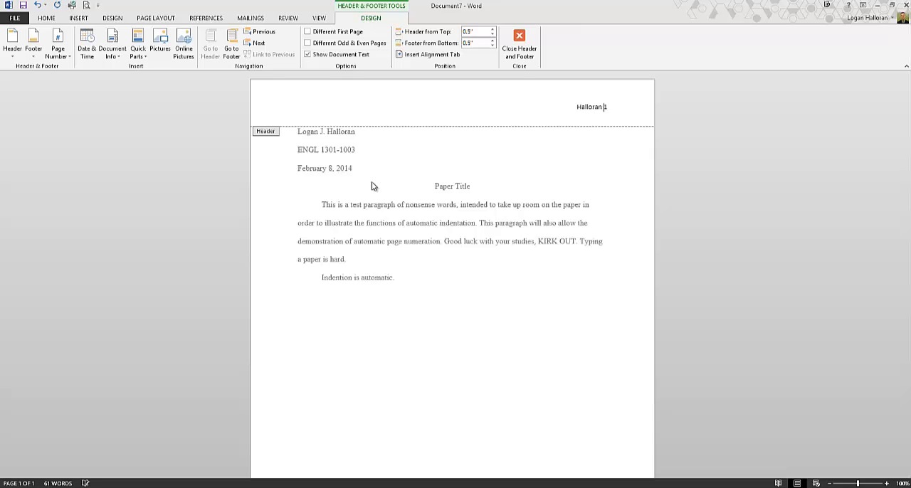
left_click(604, 107)
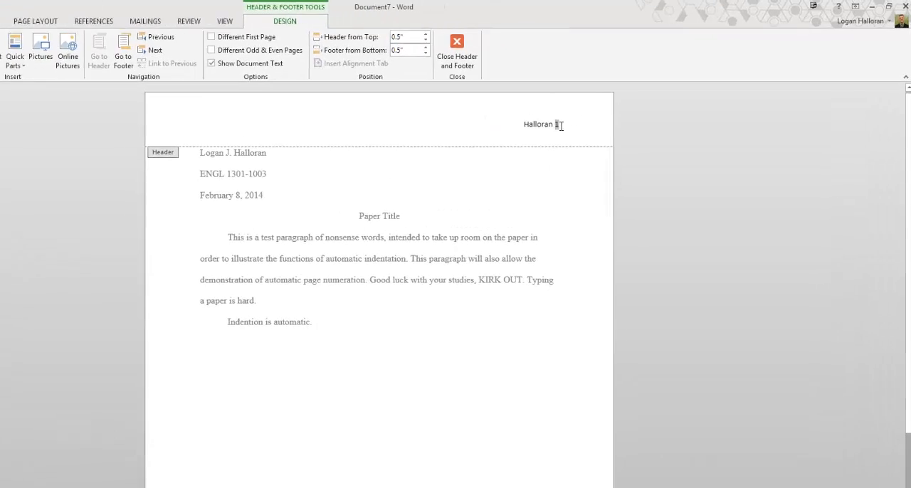
left_click_drag(595, 109, 583, 111)
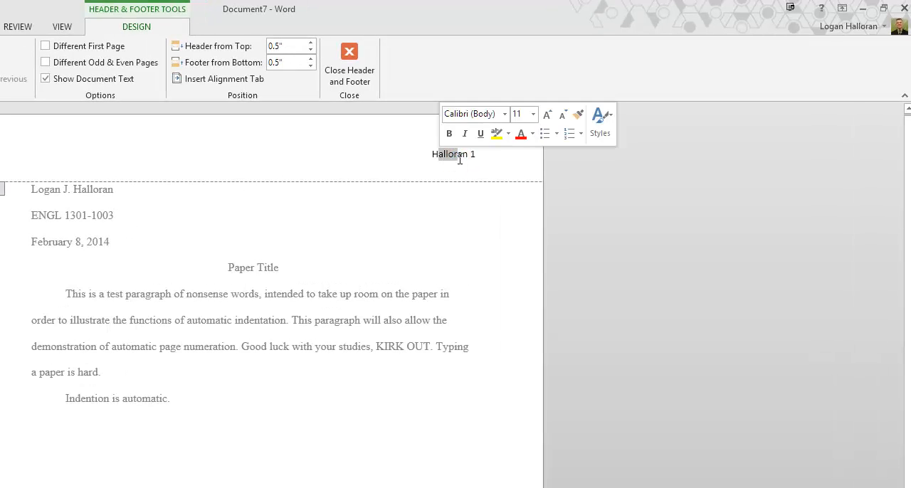
left_click(465, 157)
left_click(470, 156)
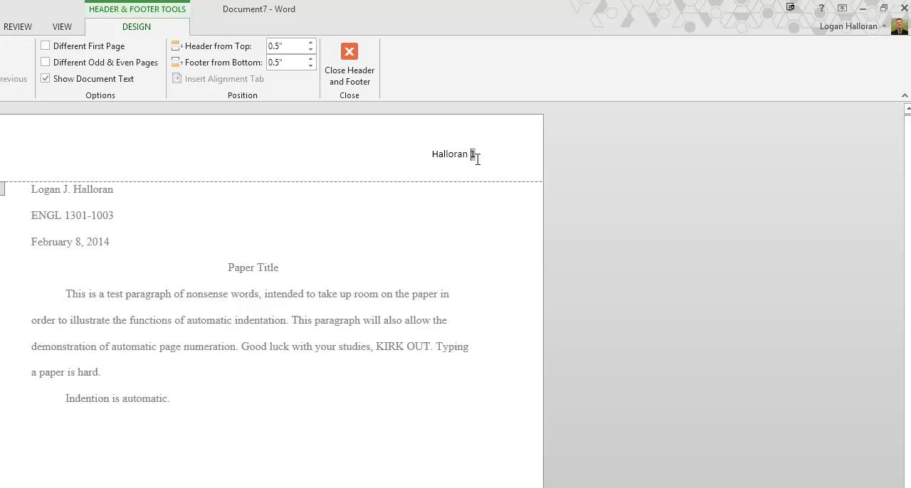
left_click(360, 76)
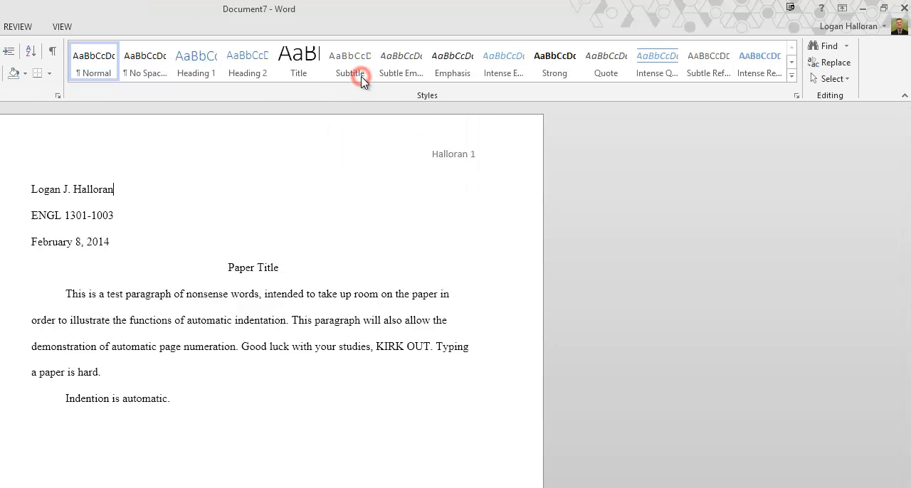
left_click(229, 409)
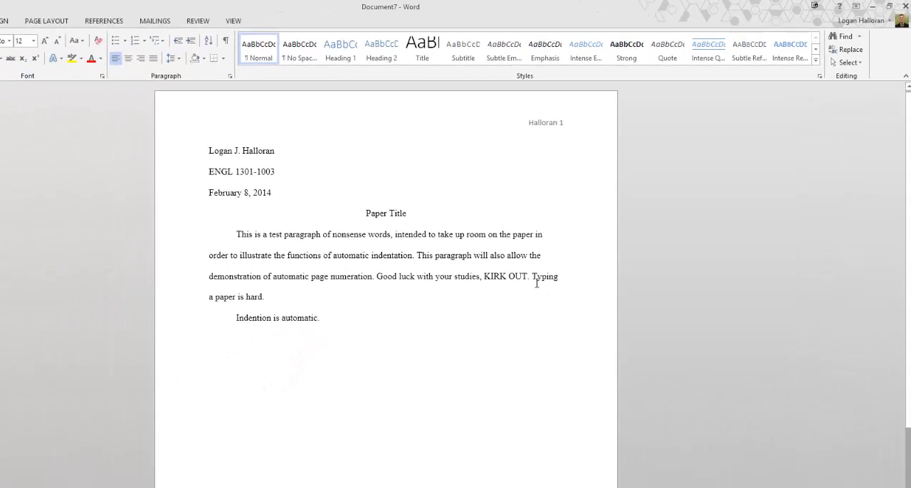
Copy the test text from "This is a test paragraph" through "KIRK OUT." and paste it repeatedly until it runs onto a second page
left_click_drag(530, 279, 265, 242)
left_click_drag(346, 211, 323, 212)
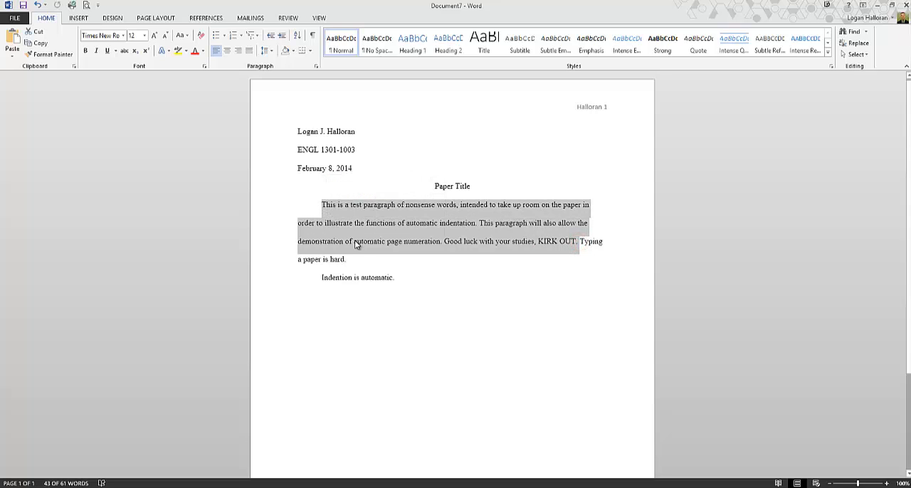
key("ctrl+c")
key("ctrl+v")
key("ctrl+v")
key("ctrl+v")
key("ctrl+v")
key("ctrl+v")
key("ctrl+v")
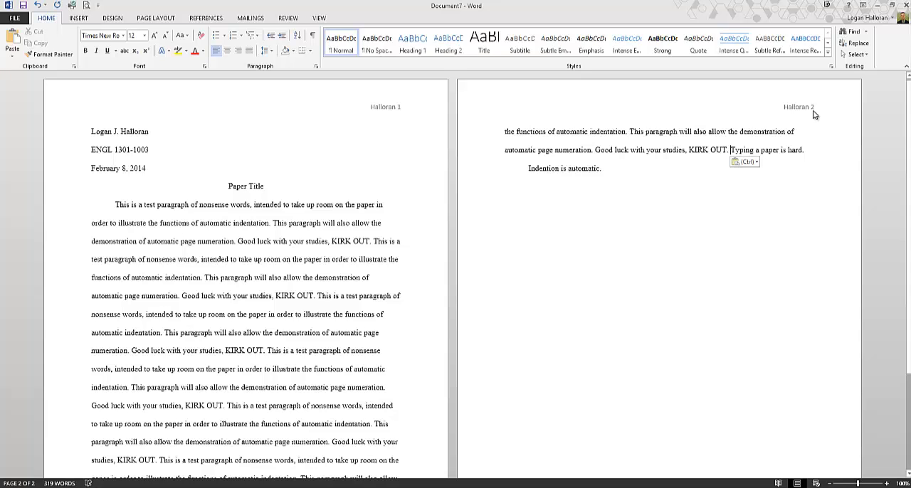
Undo the repeated pastes and delete both body paragraphs below the title, leaving an empty indented line
key("ctrl+z")
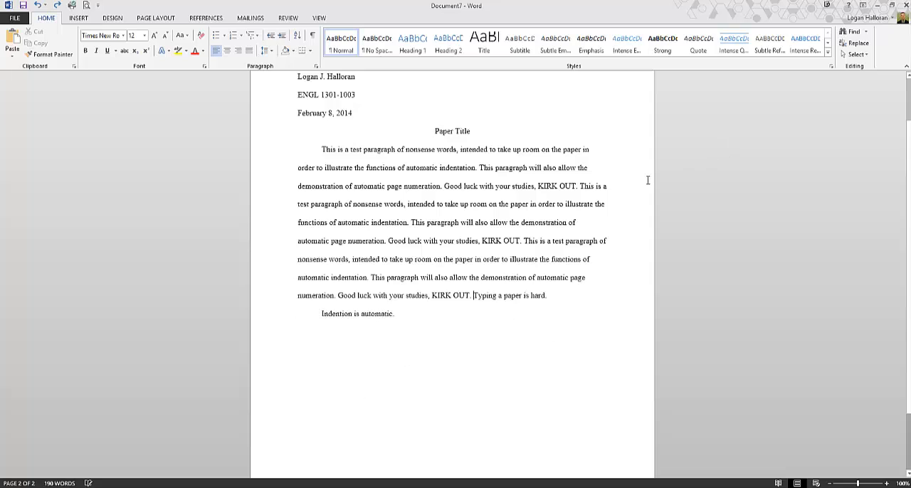
key("ctrl+z")
key("ctrl+shift+Up")
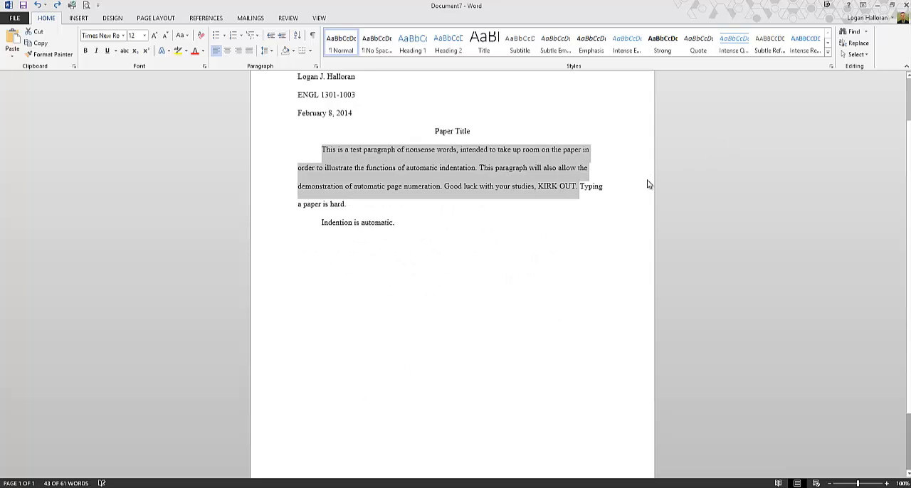
left_click_drag(408, 227, 329, 158)
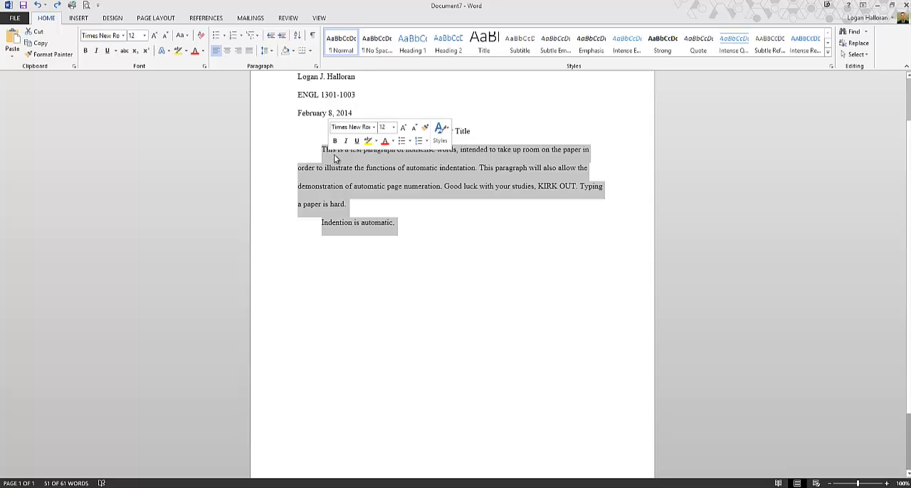
key("Delete")
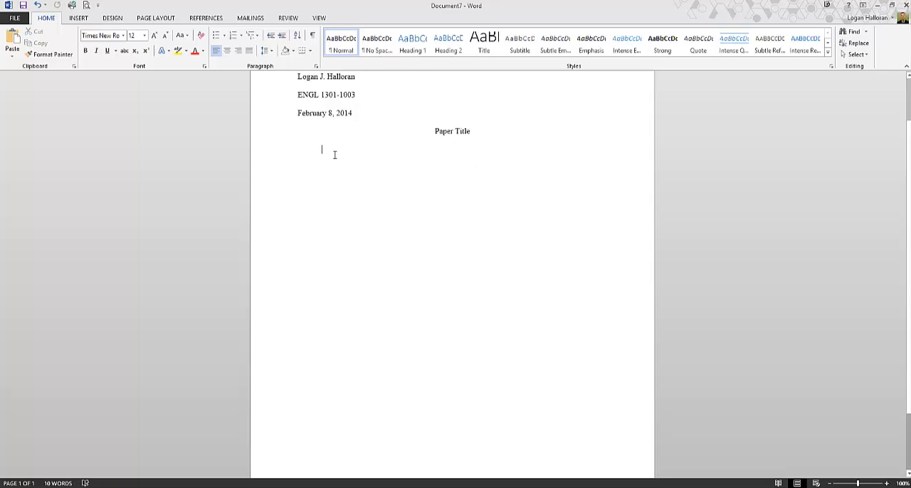
scroll(352, 220, "up", 2)
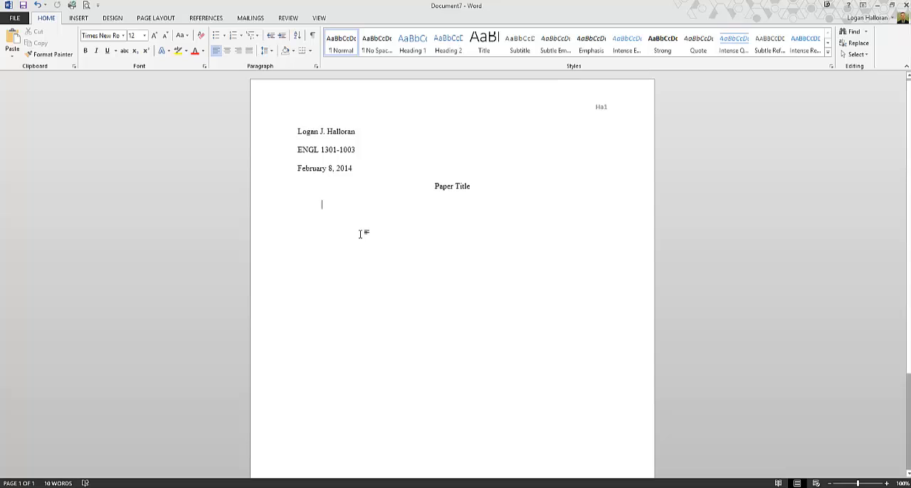
Complete the author's last name in the header with a space before the page number, and place the cursor below the title
double_click(601, 107)
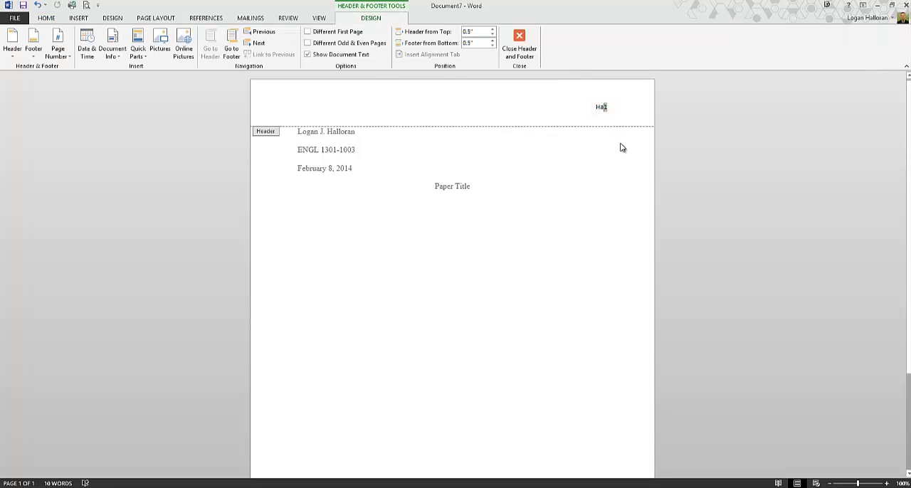
key("Left")
type("lloran")
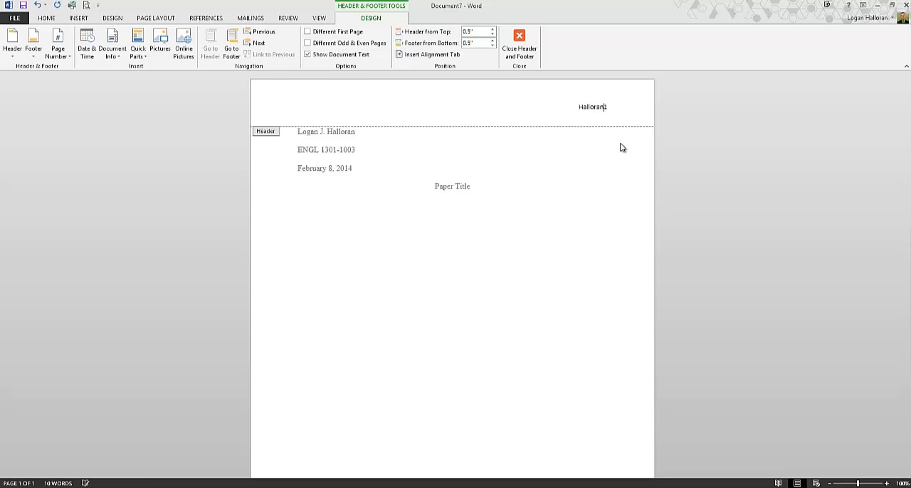
key("Return")
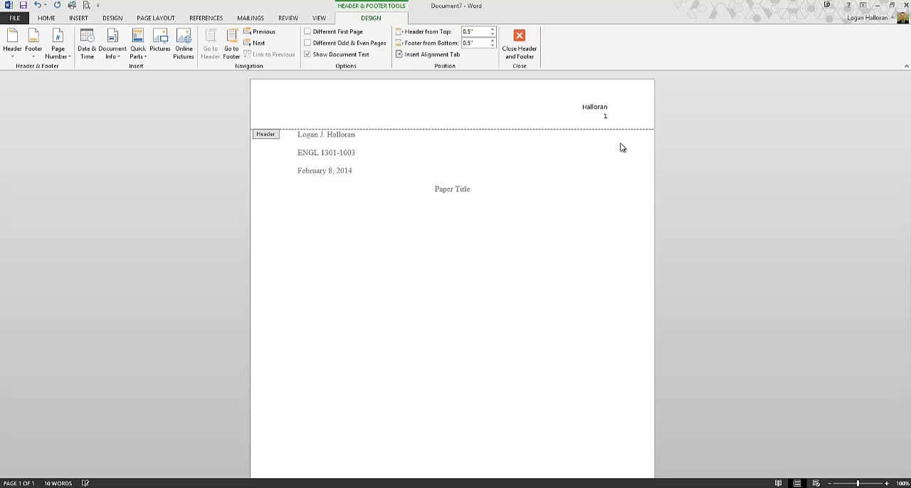
key("BackSpace")
key("BackSpace")
key("BackSpace")
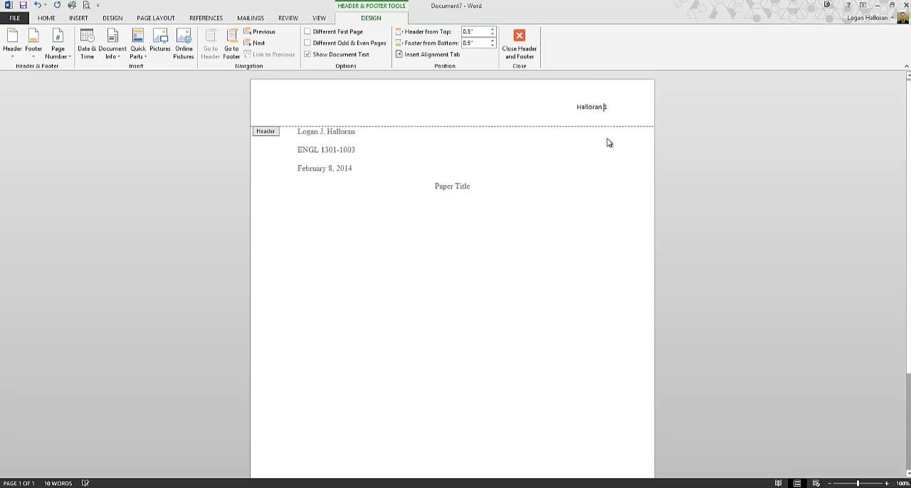
left_click(519, 42)
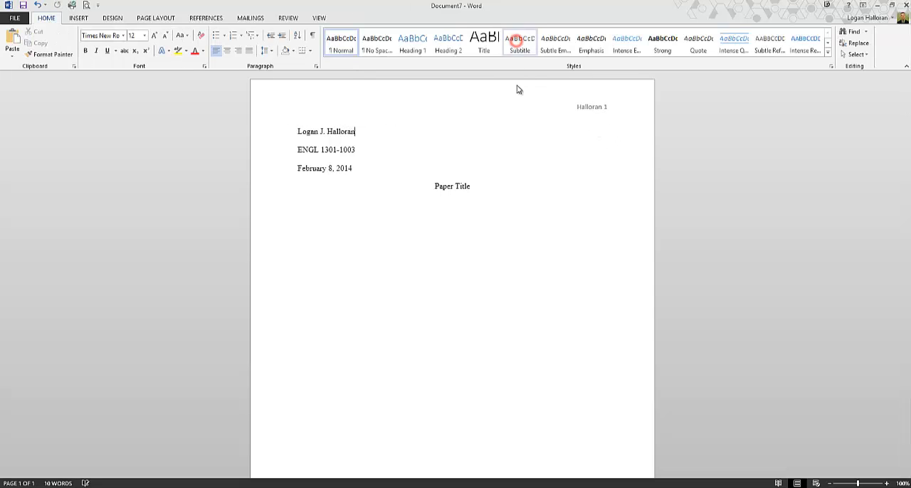
left_click(387, 263)
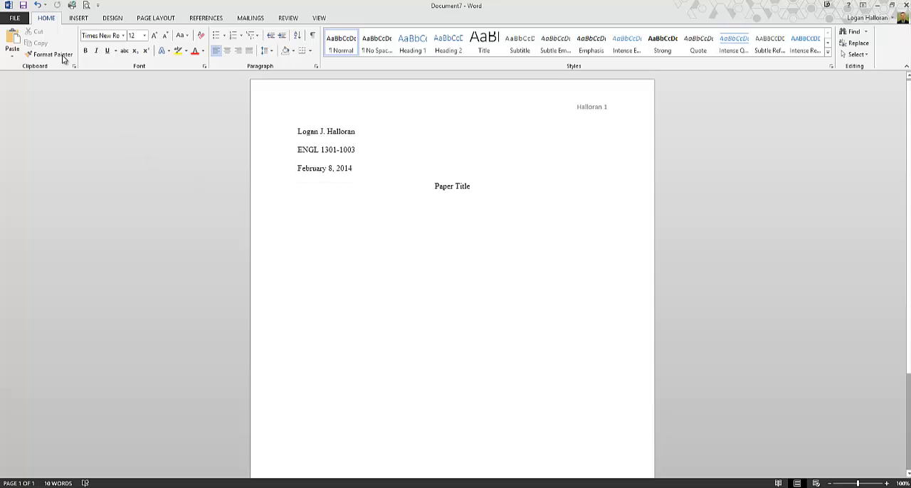
Set up a save as "MLA Template" of type Word Macro-Enabled Template, select the existing MLA Format Template file, and cancel the save
left_click(13, 19)
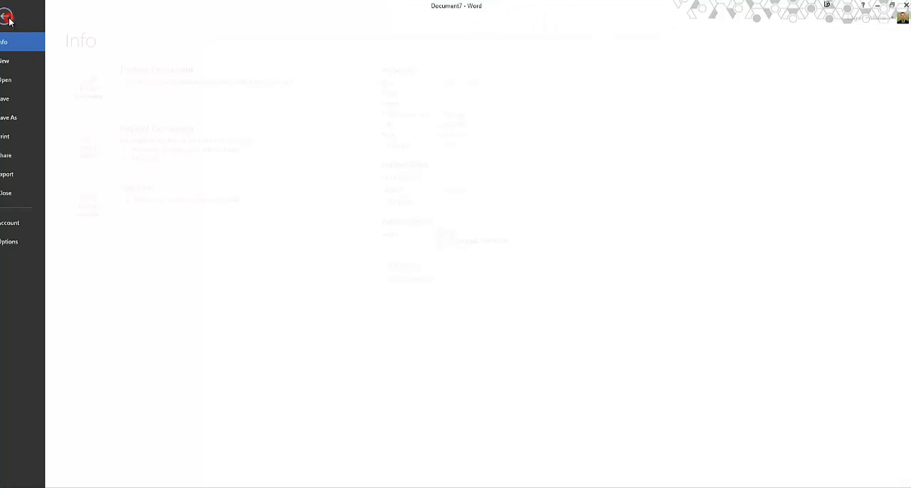
left_click(30, 123)
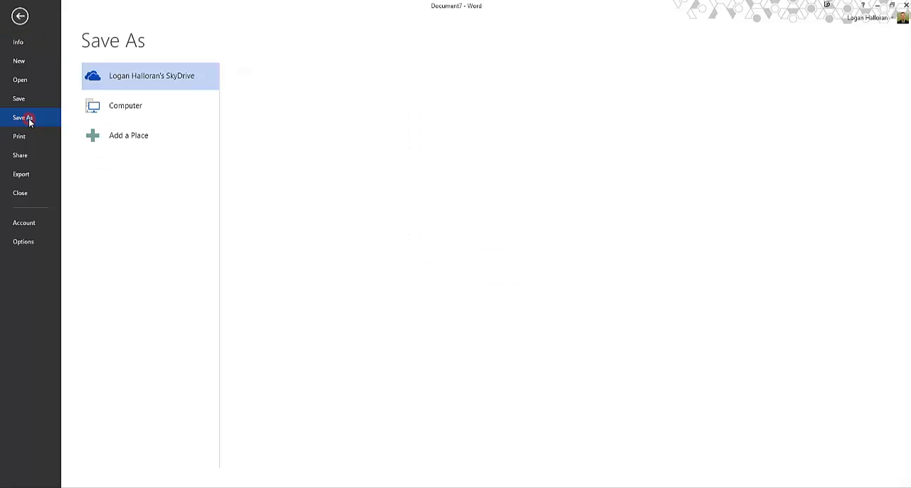
left_click(157, 118)
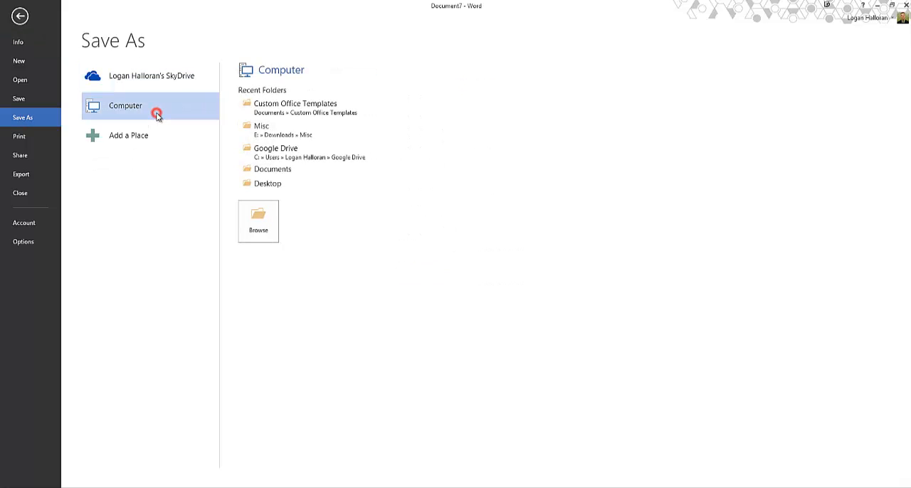
left_click(158, 117)
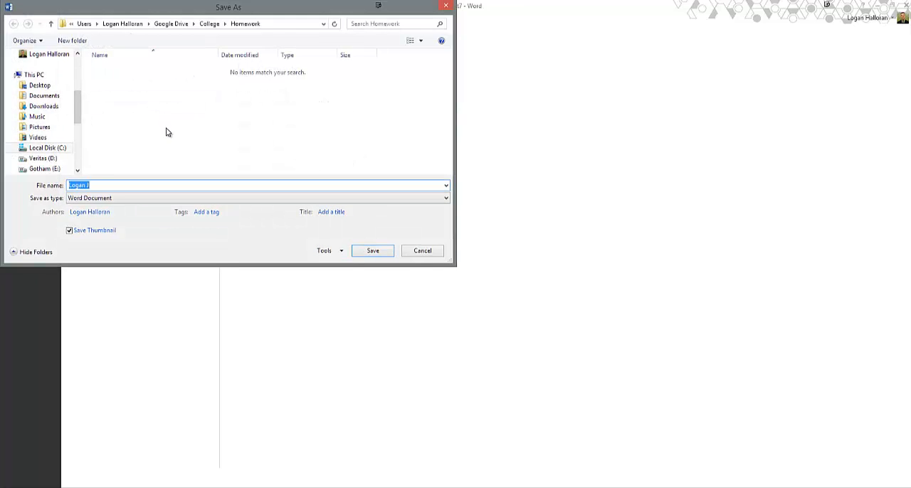
type("MLA Template")
left_click(95, 201)
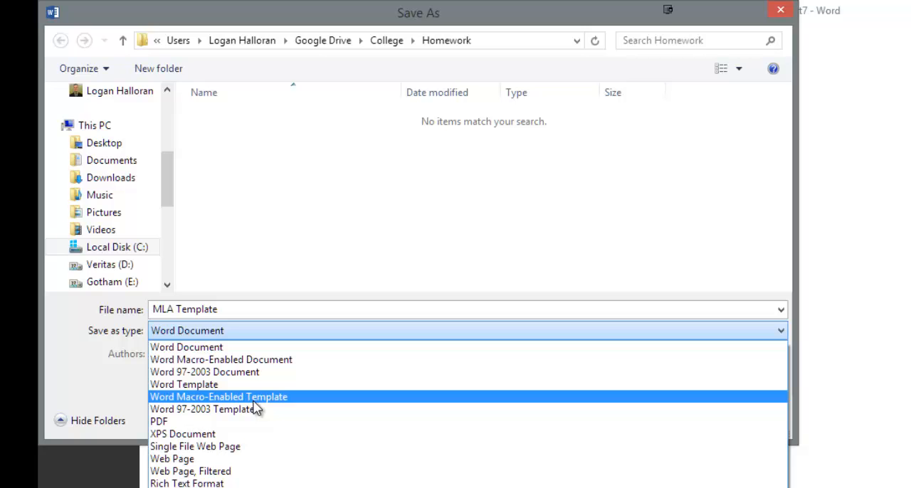
left_click(254, 398)
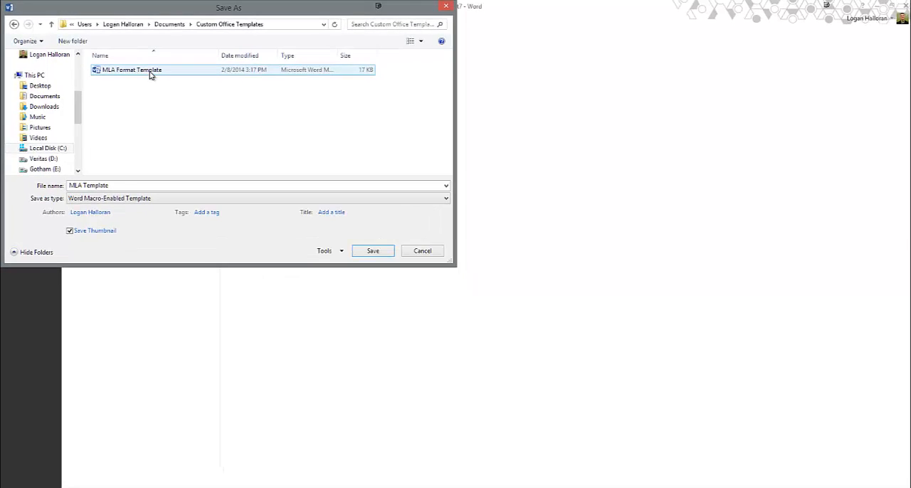
left_click(150, 74)
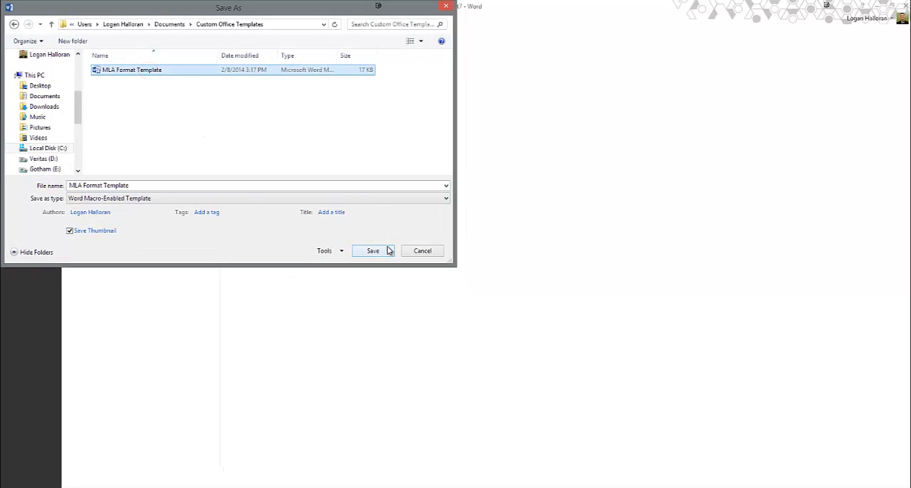
left_click(423, 251)
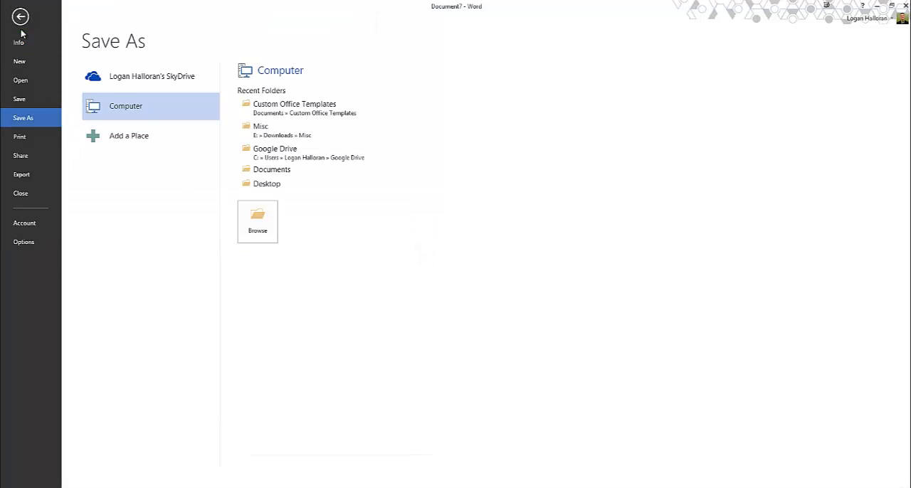
Create a new document from the personal template "MLA Format Template"
left_click(25, 68)
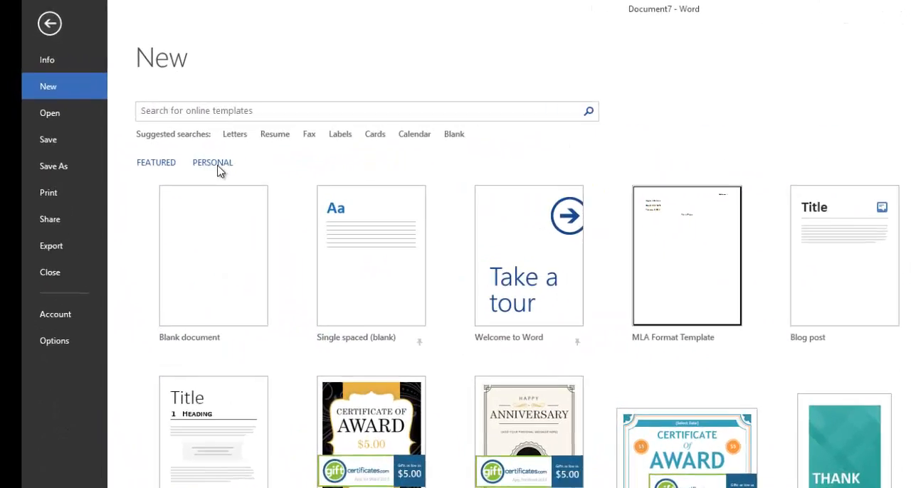
left_click(219, 167)
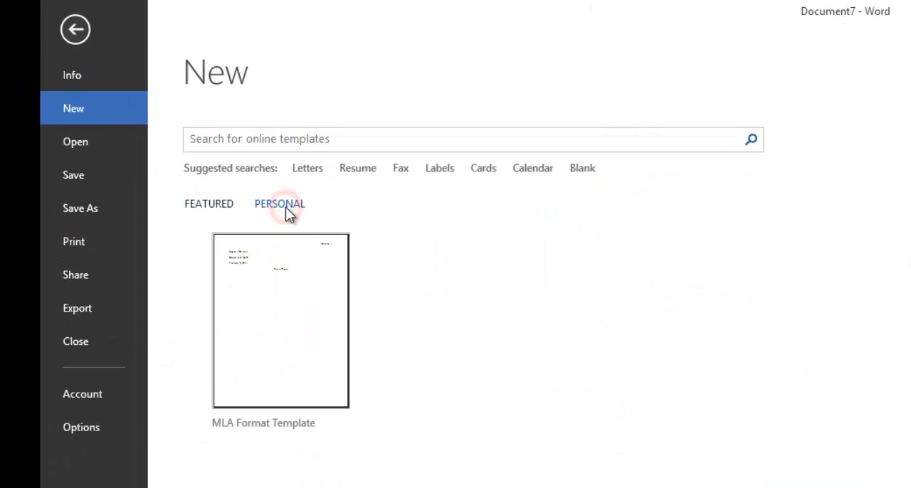
left_click(281, 327)
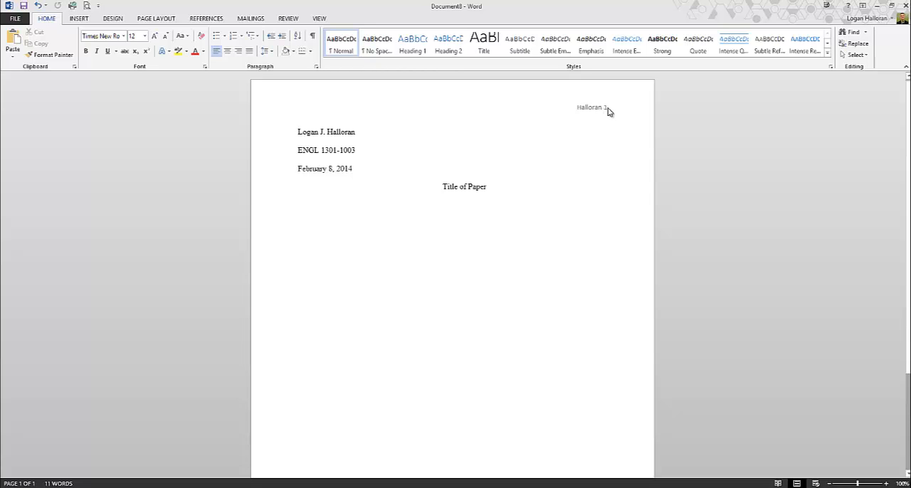
Paste the copied test paragraph repeatedly below the title until the text runs onto a second page
left_click(417, 242)
key("ctrl+v")
key("ctrl+v")
key("ctrl+v")
key("ctrl+v")
key("ctrl+v")
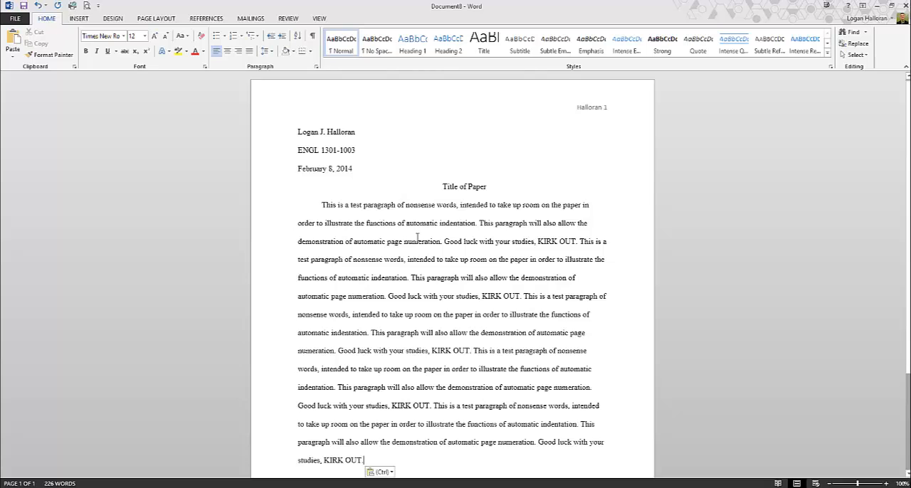
key("ctrl+v")
key("ctrl+v")
scroll(787, 116, "up", 1)
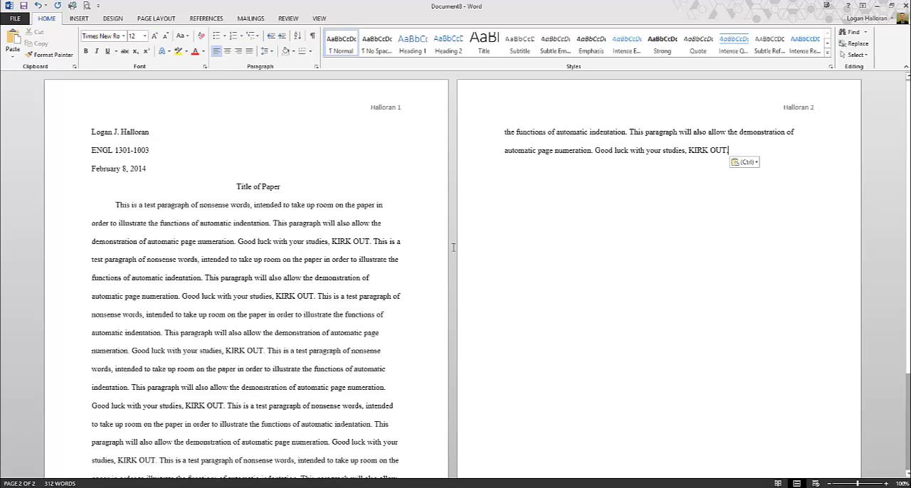
triple_click(245, 187)
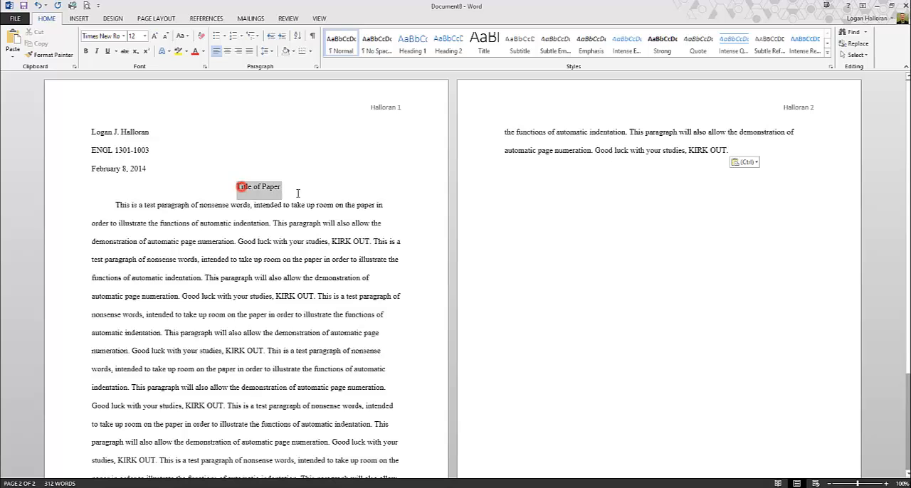
triple_click(98, 151)
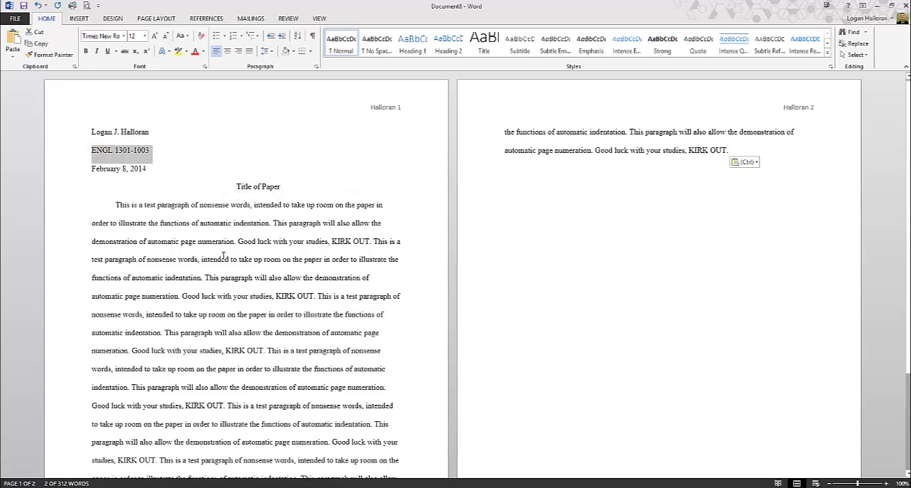